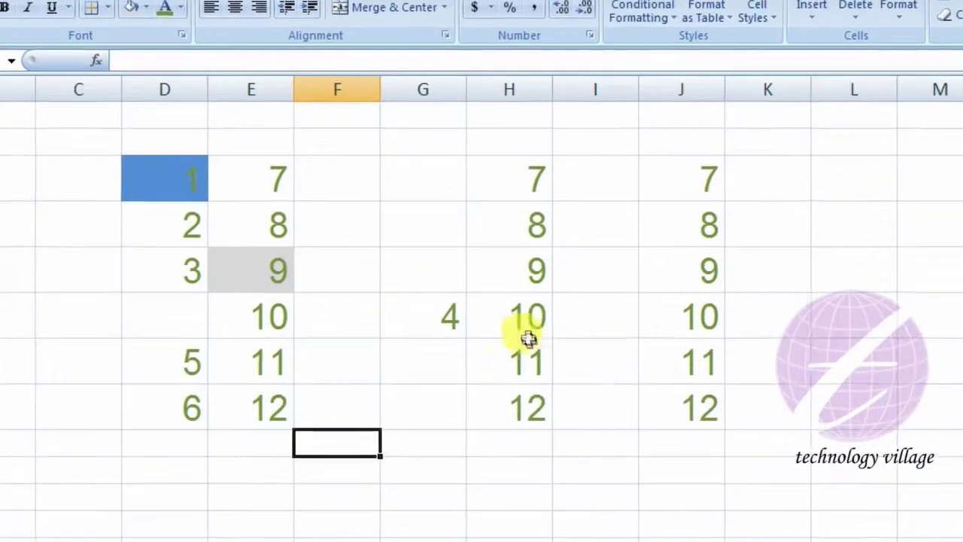
- Put an outside border around the column H cell holding 7
left_click(517, 182)
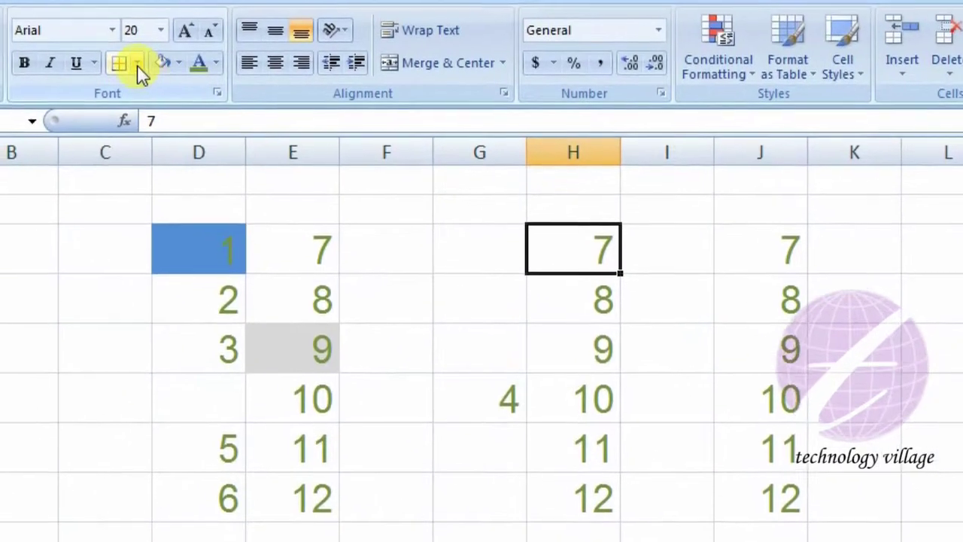
left_click(158, 91)
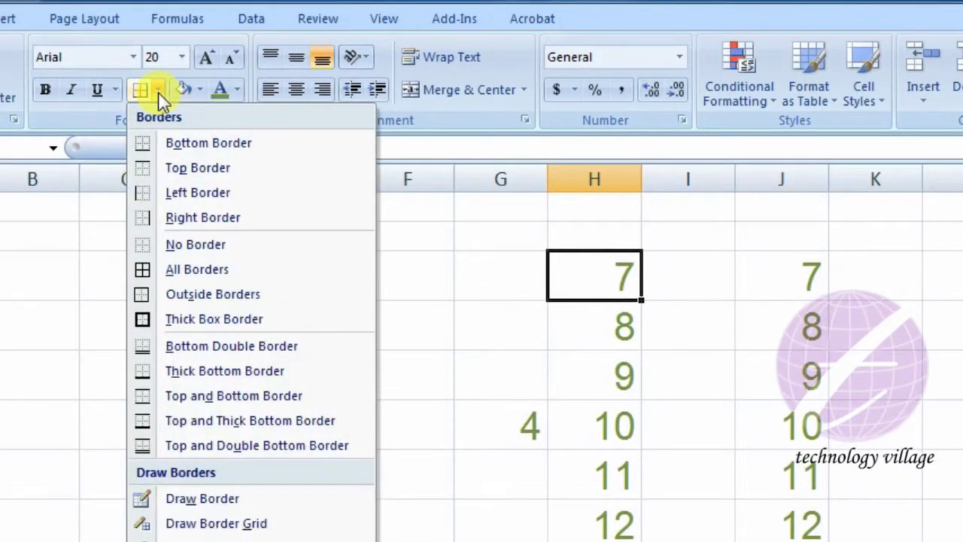
left_click(216, 300)
left_click(688, 265)
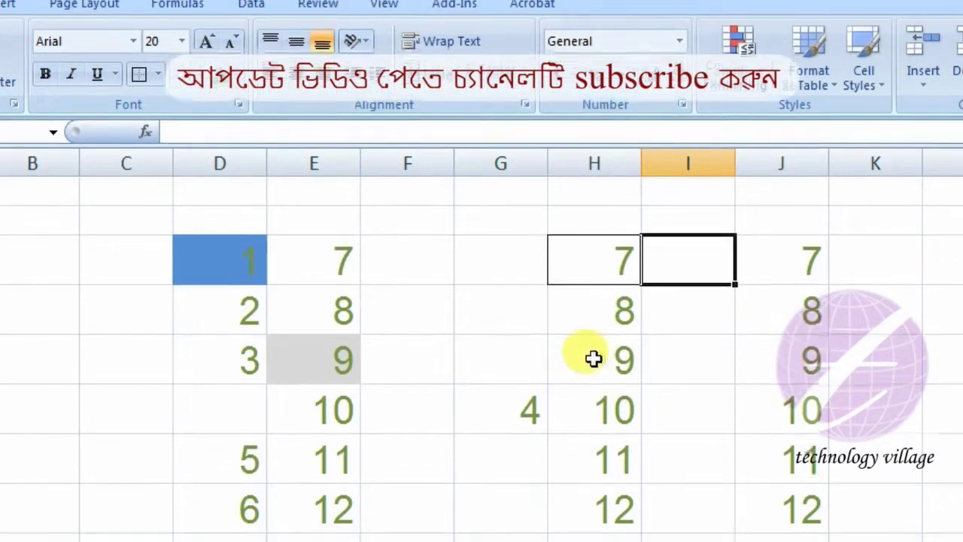
- Apply All Borders to the H–J block holding 9 through 12
left_click_drag(593, 359, 807, 461)
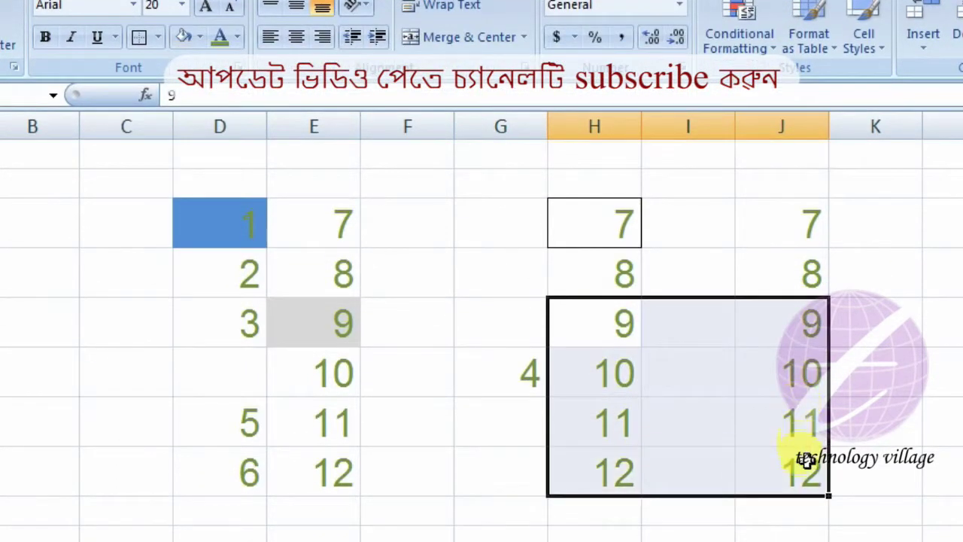
left_click(158, 43)
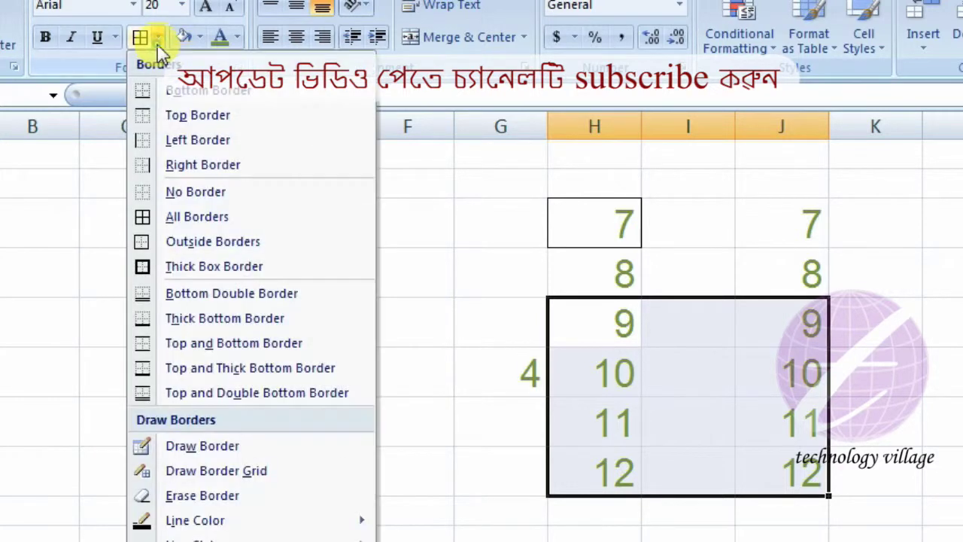
left_click(221, 218)
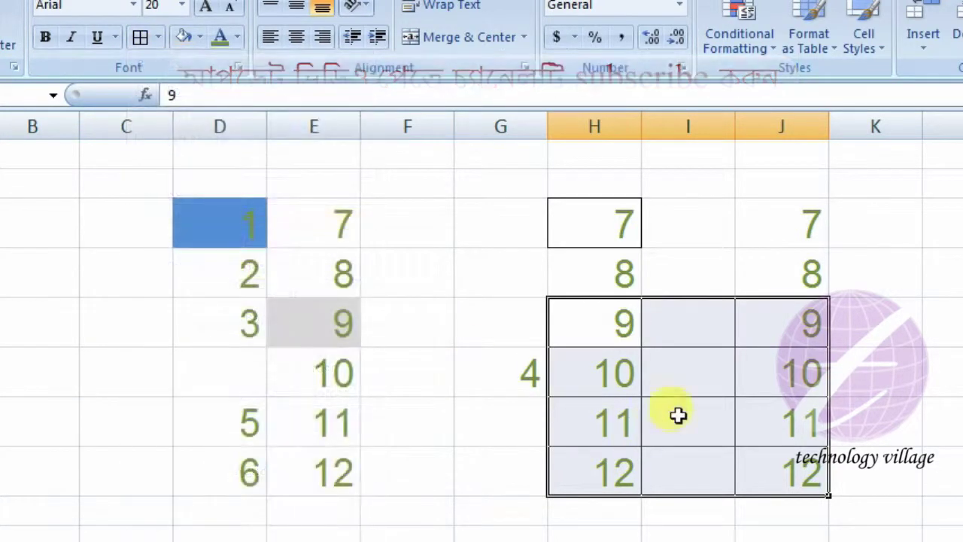
left_click(640, 310)
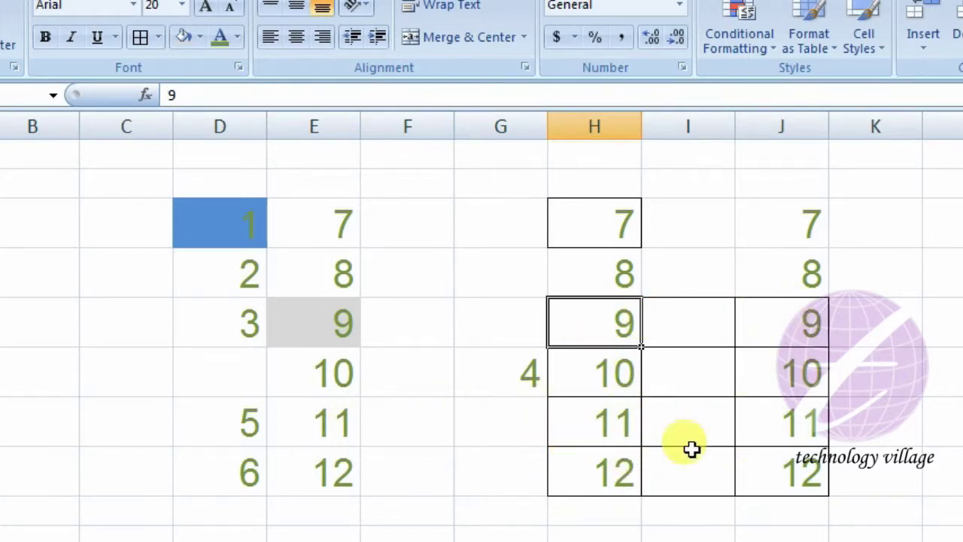
- Add a left border to the column D cell holding 5
left_click(238, 425)
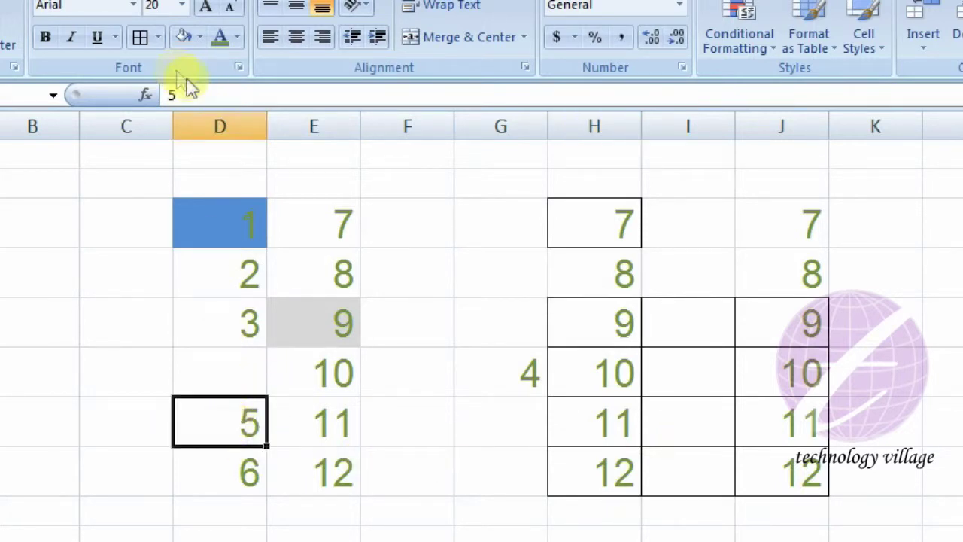
left_click(158, 45)
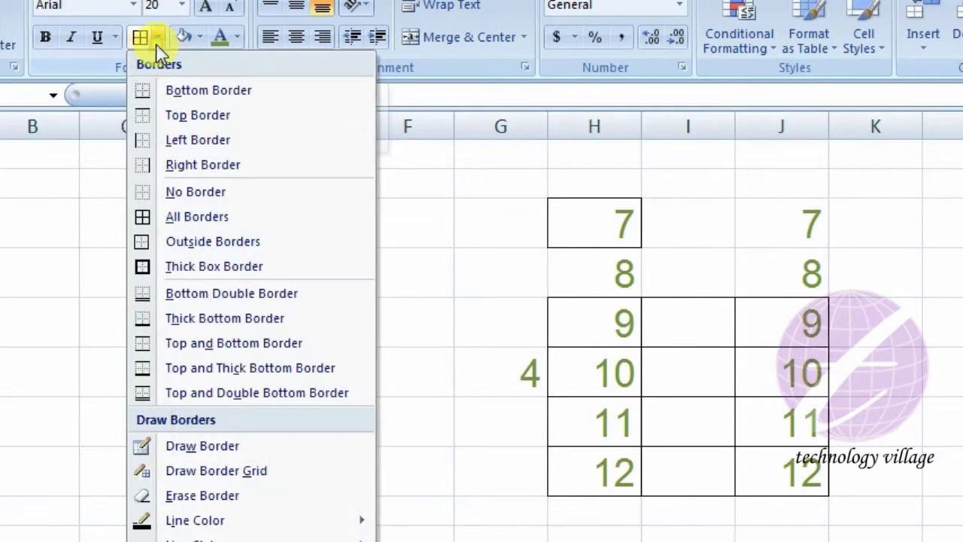
left_click(215, 147)
- Add a right border to the column E cell holding 11
left_click(333, 419)
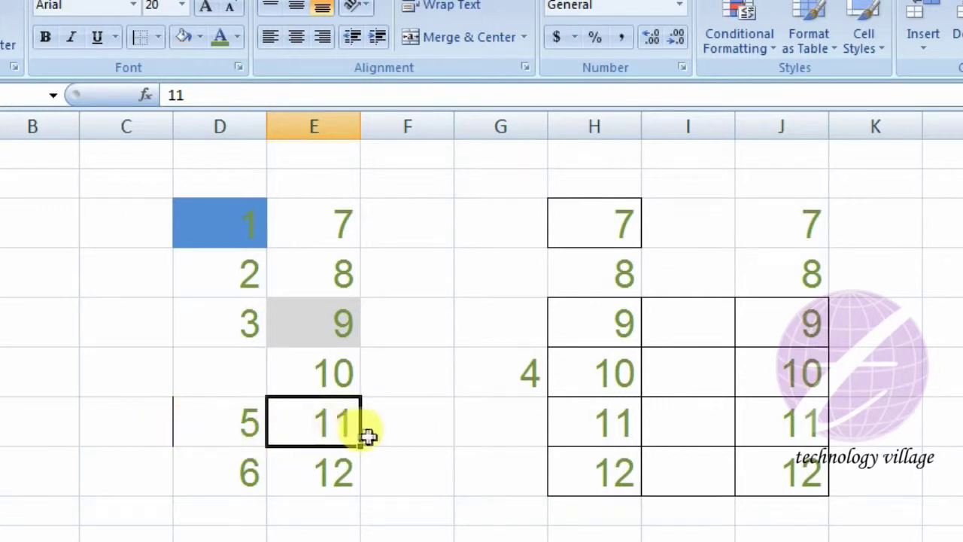
left_click(160, 42)
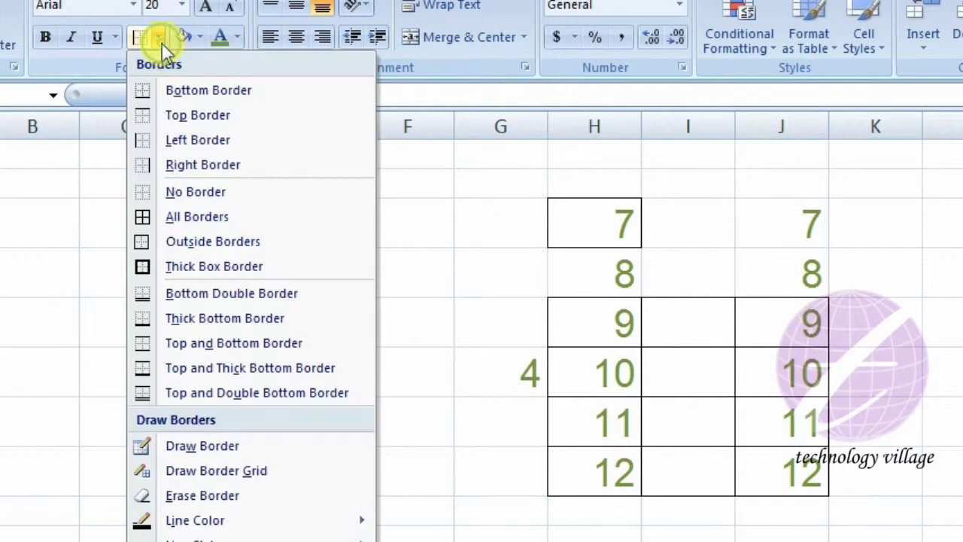
left_click(216, 165)
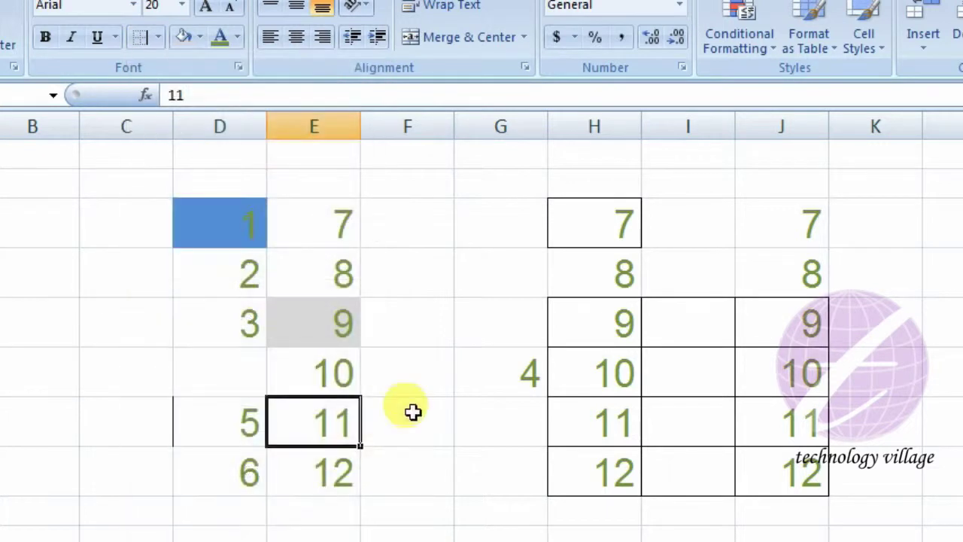
left_click(418, 401)
left_click(450, 506)
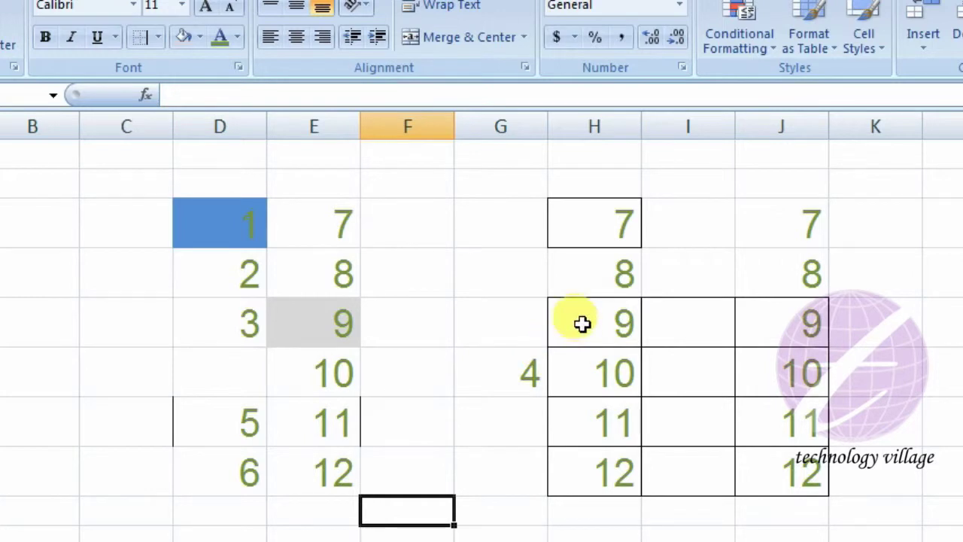
- Clear all borders from the H–J 9–12 block and double-underline the empty F cell beside 10
left_click_drag(583, 324, 773, 469)
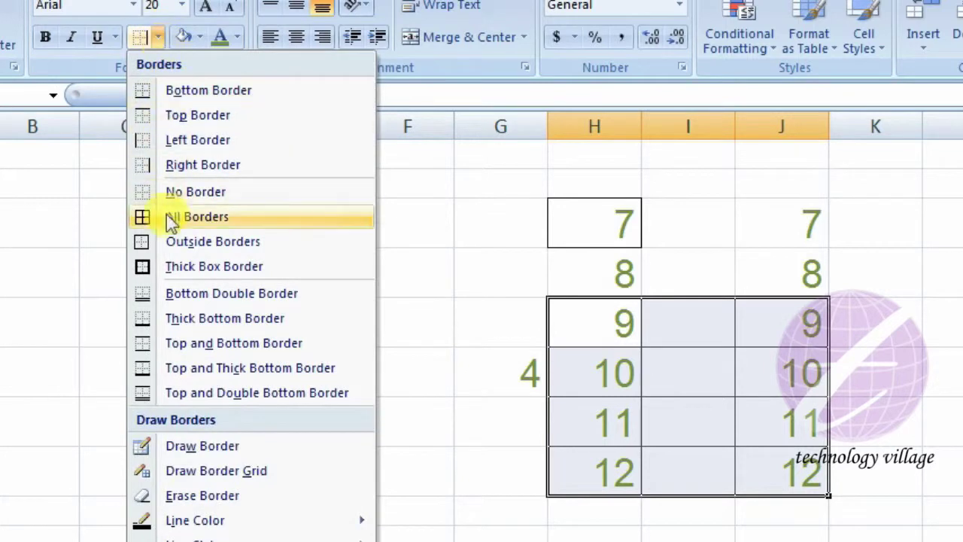
left_click(180, 192)
left_click(399, 381)
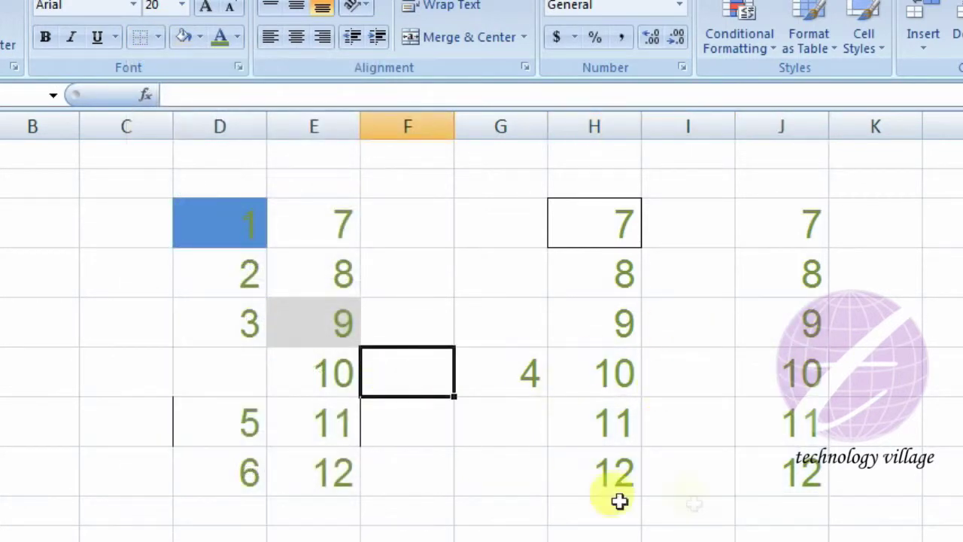
left_click(157, 36)
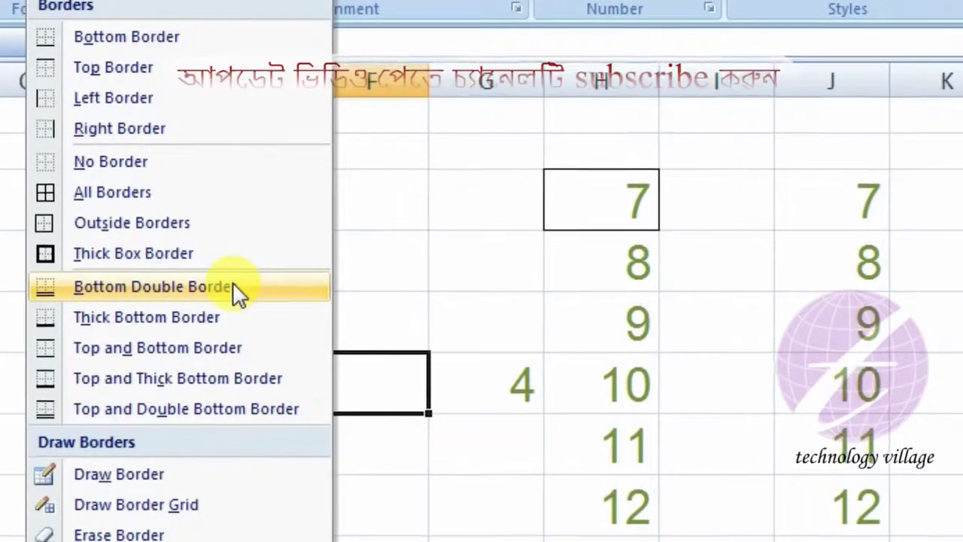
left_click(225, 286)
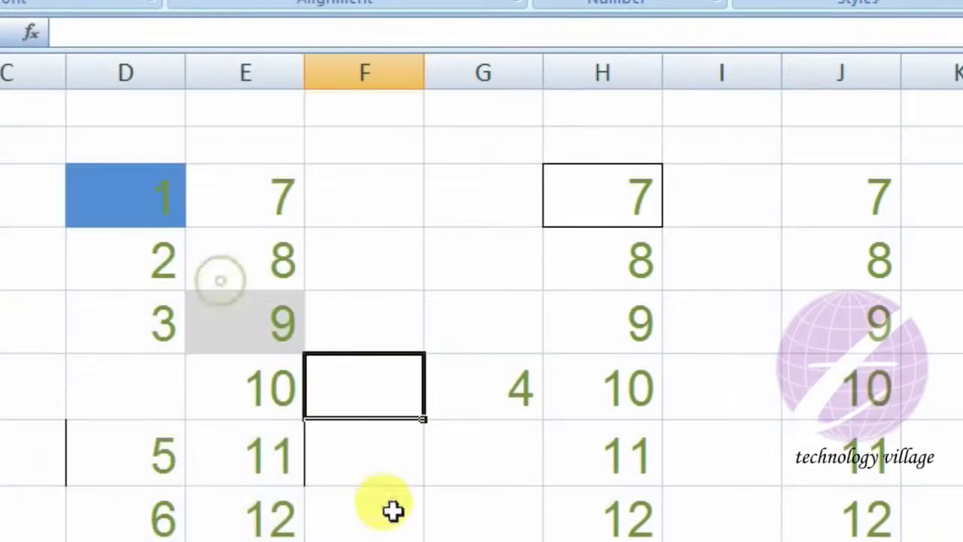
left_click(376, 501)
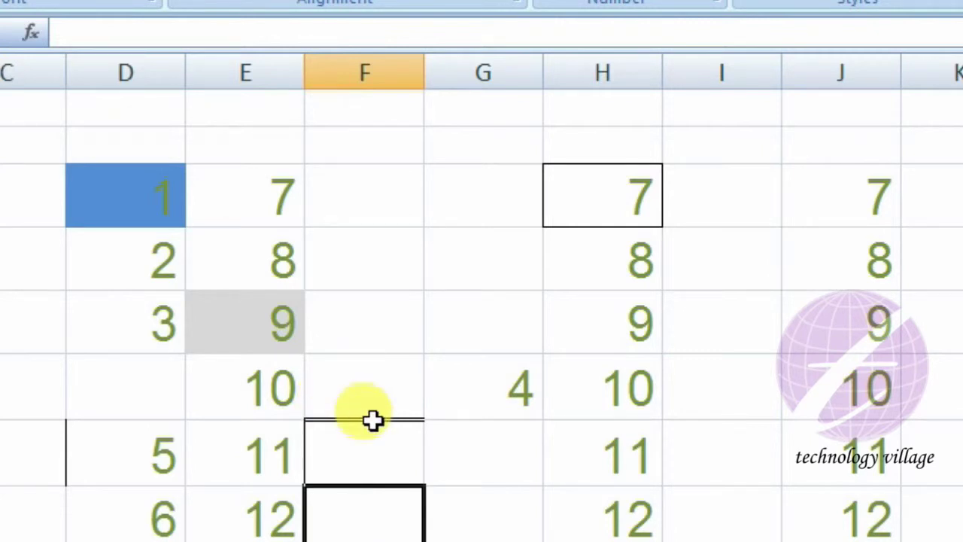
left_click(515, 391)
left_click(165, 53)
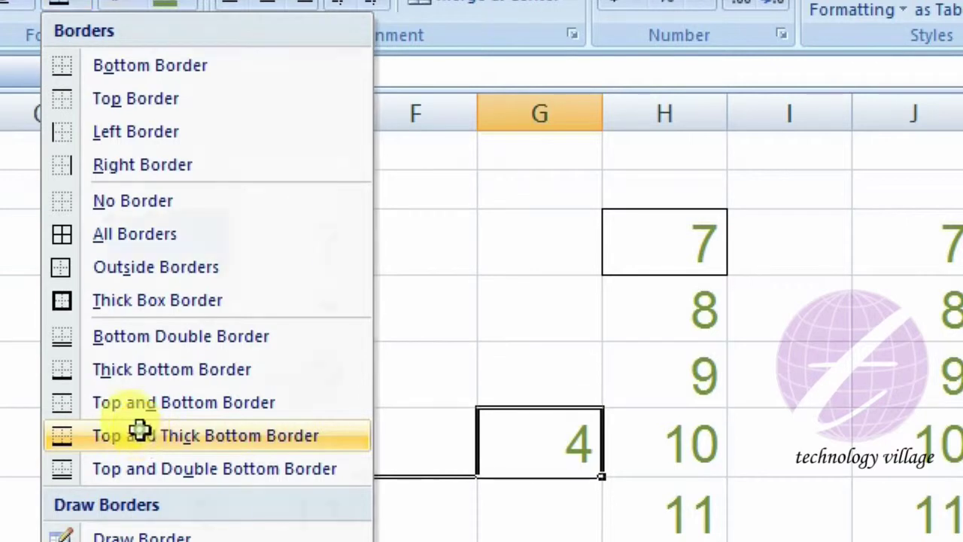
- Give the column G cell holding 4 a top border and a thick bottom border
left_click(146, 440)
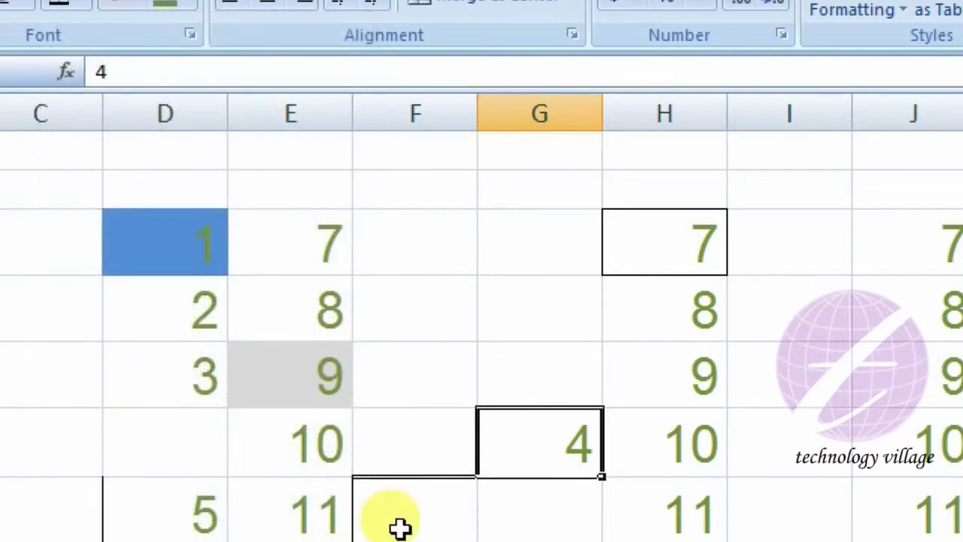
left_click(789, 527)
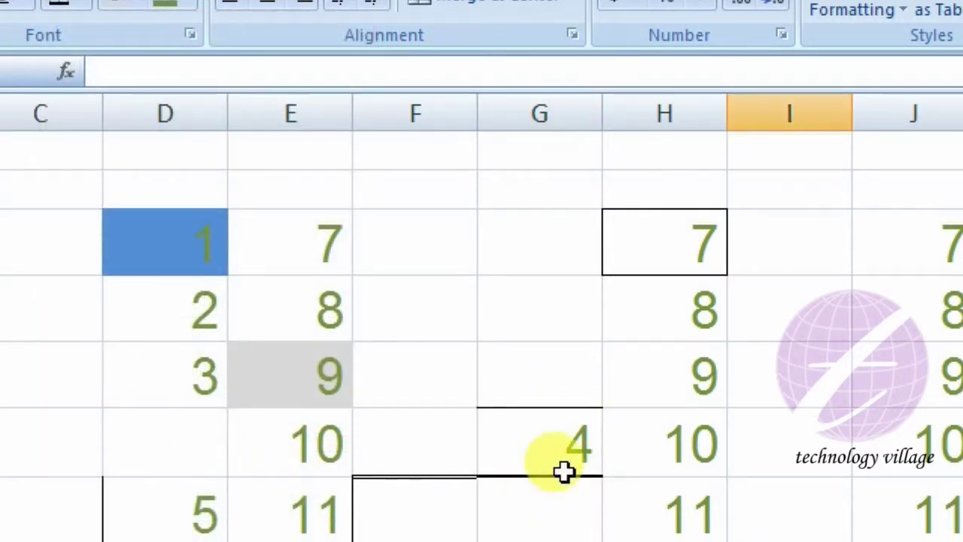
left_click(137, 33)
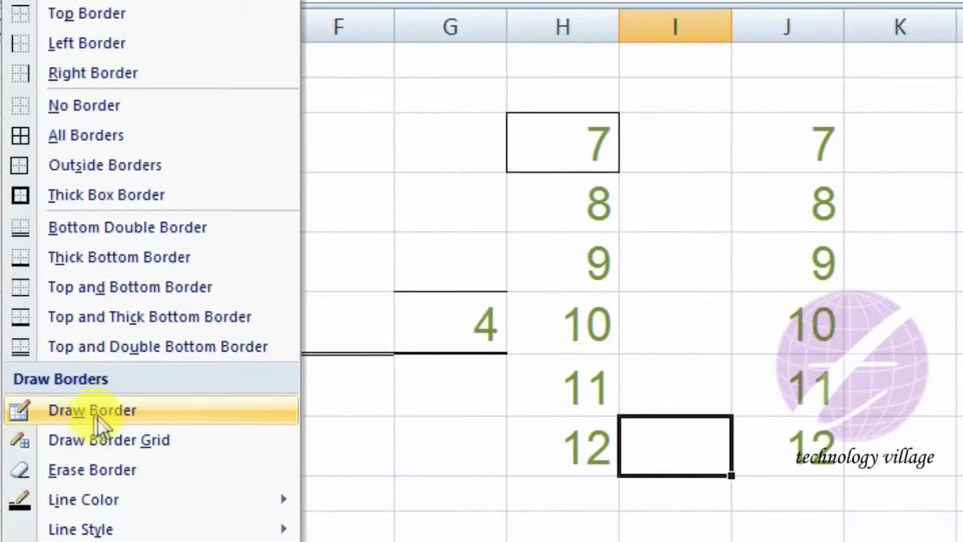
- Draw freehand border lines under the cells beside 8, around column I, and around the 10–11 rows
left_click(102, 407)
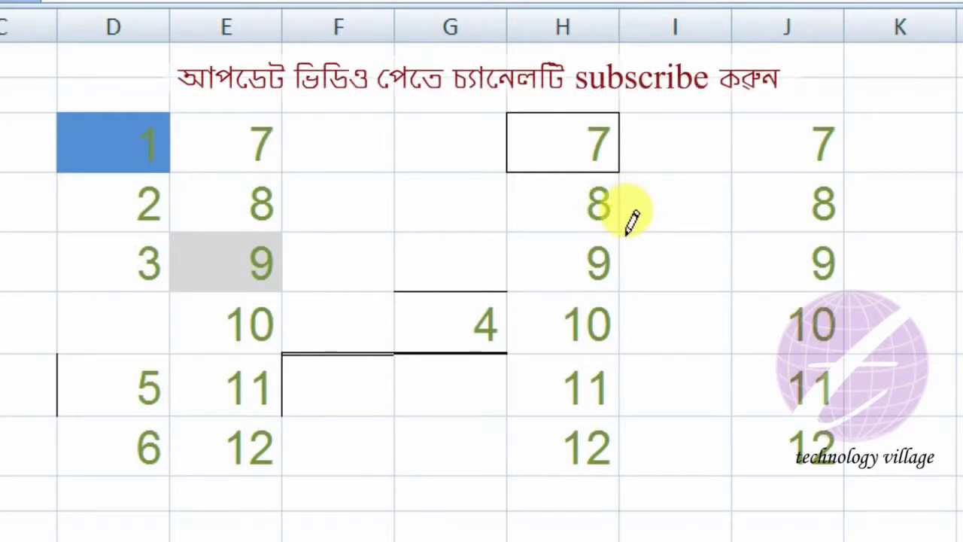
left_click_drag(624, 234, 754, 219)
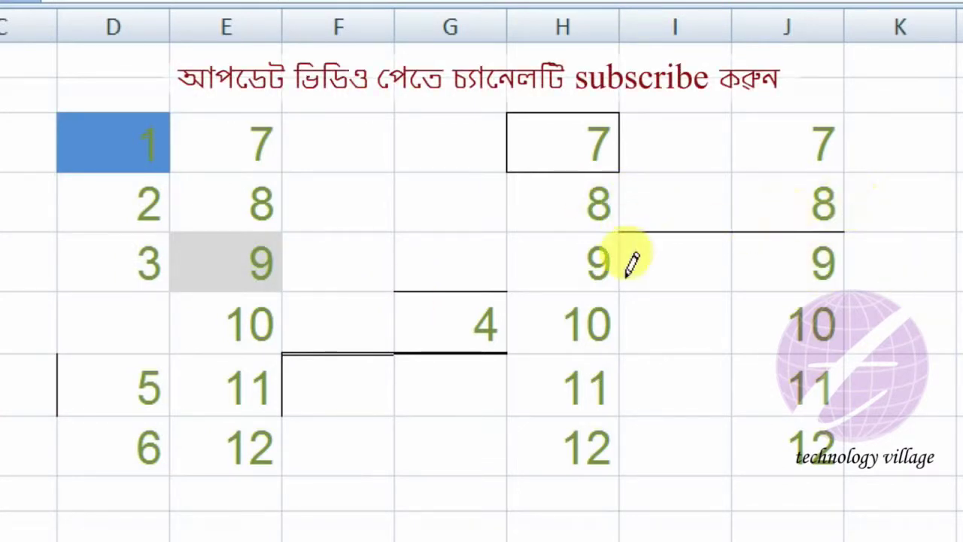
left_click_drag(622, 233, 738, 344)
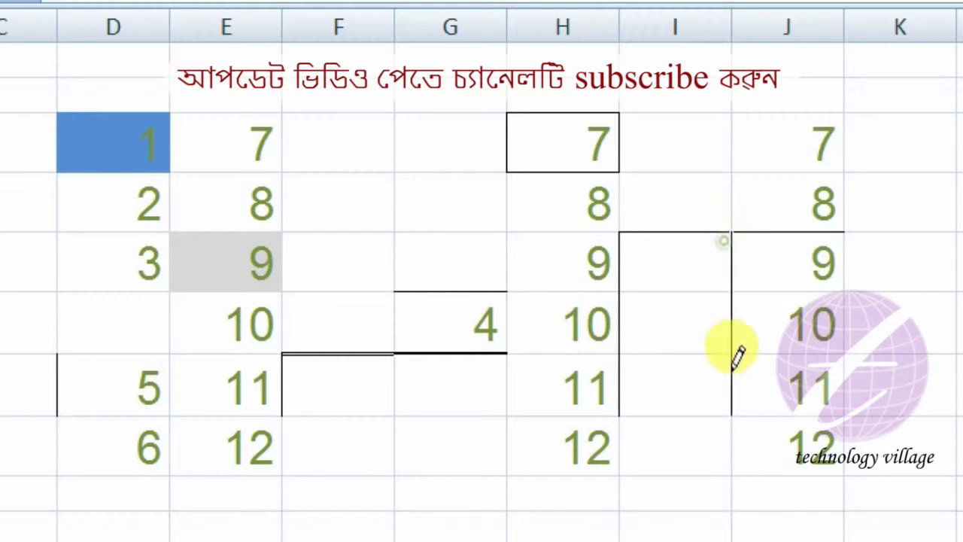
left_click_drag(595, 360, 895, 301)
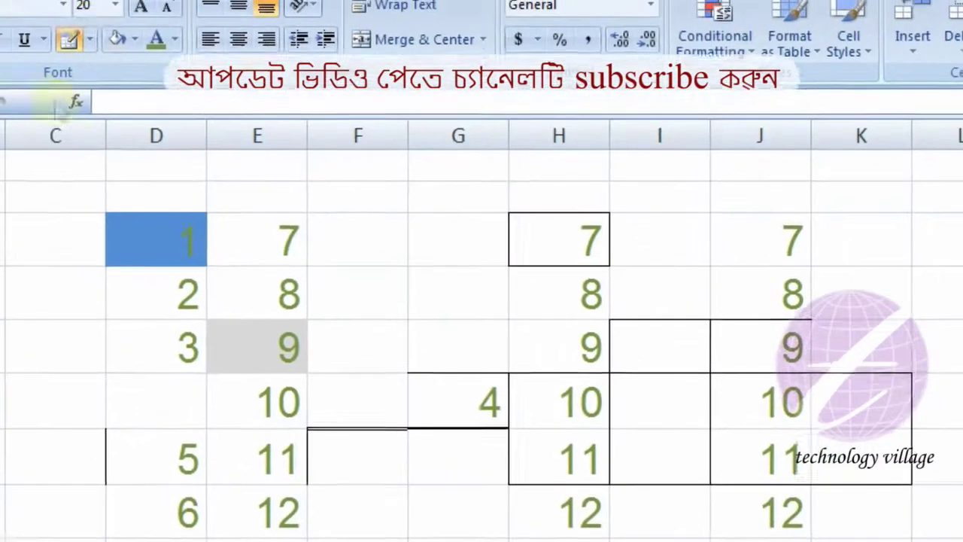
- Erase the unwanted drawn lines in column I and along the top of the 10–11 box
left_click(91, 39)
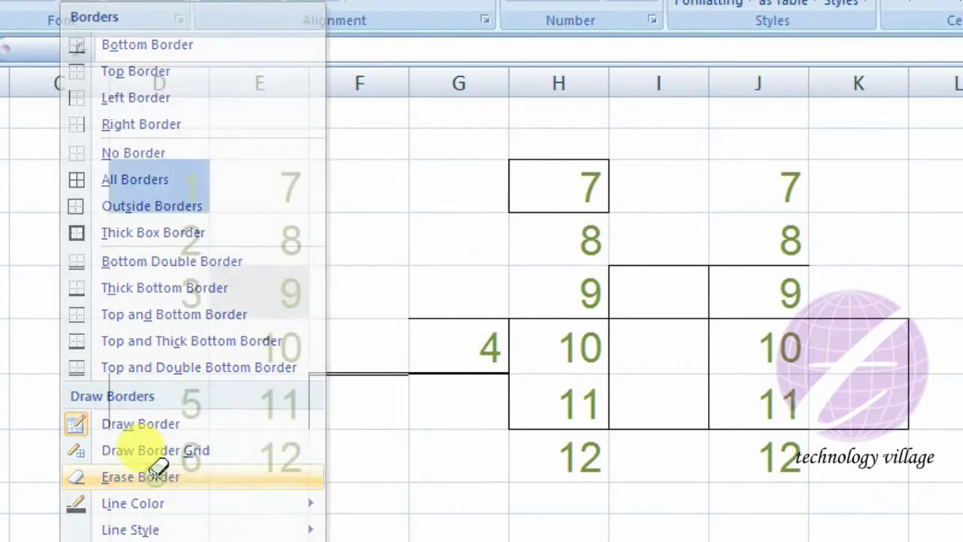
left_click(143, 477)
left_click_drag(605, 267, 616, 388)
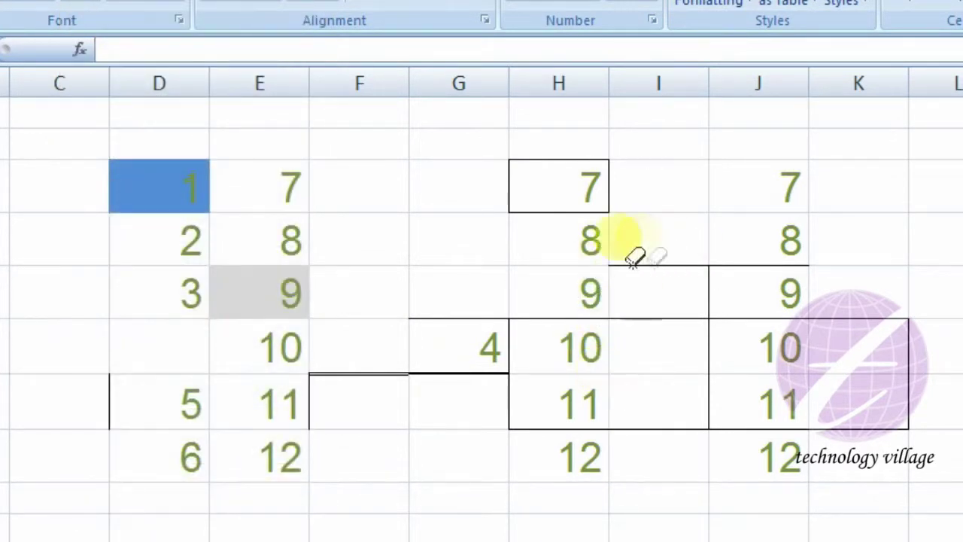
left_click_drag(635, 256, 775, 245)
left_click(708, 293)
left_click_drag(704, 298, 714, 414)
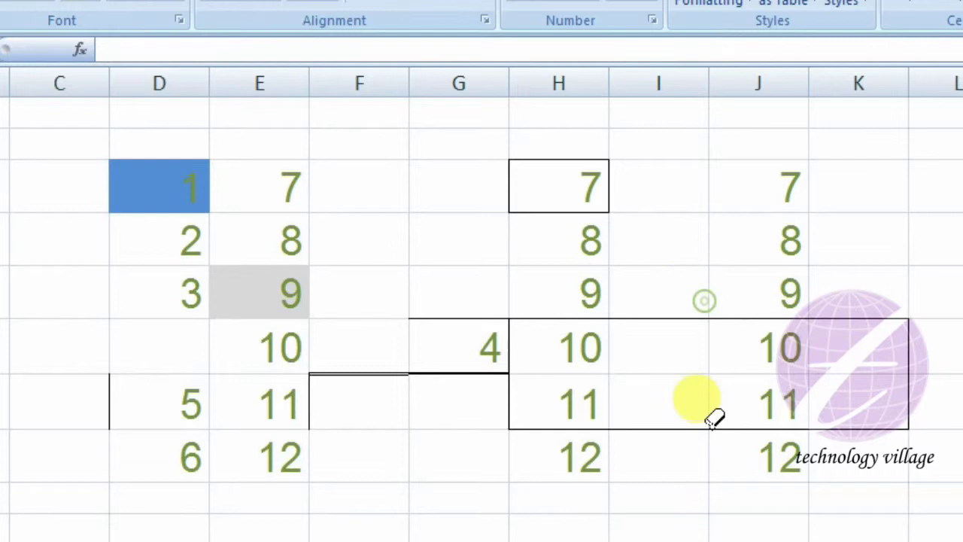
left_click_drag(557, 319, 802, 316)
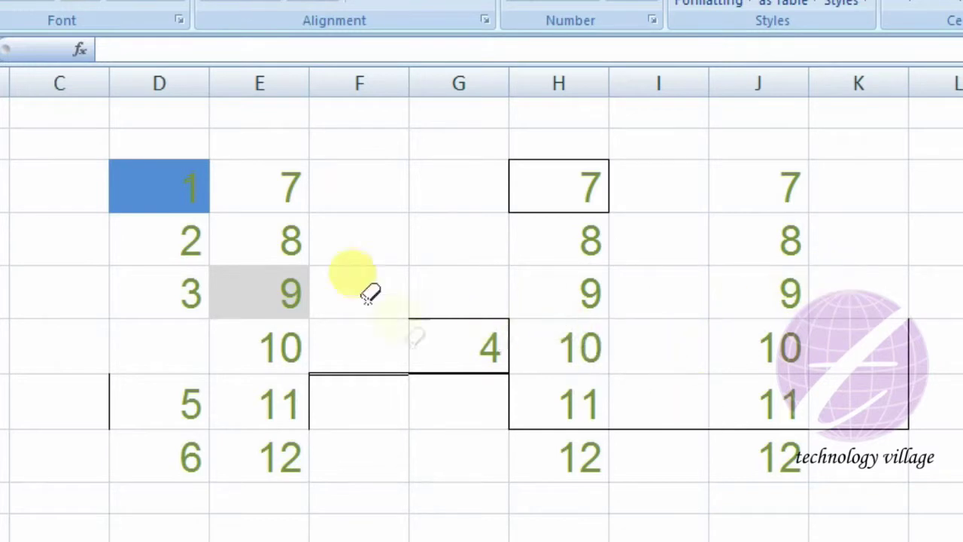
key("Escape")
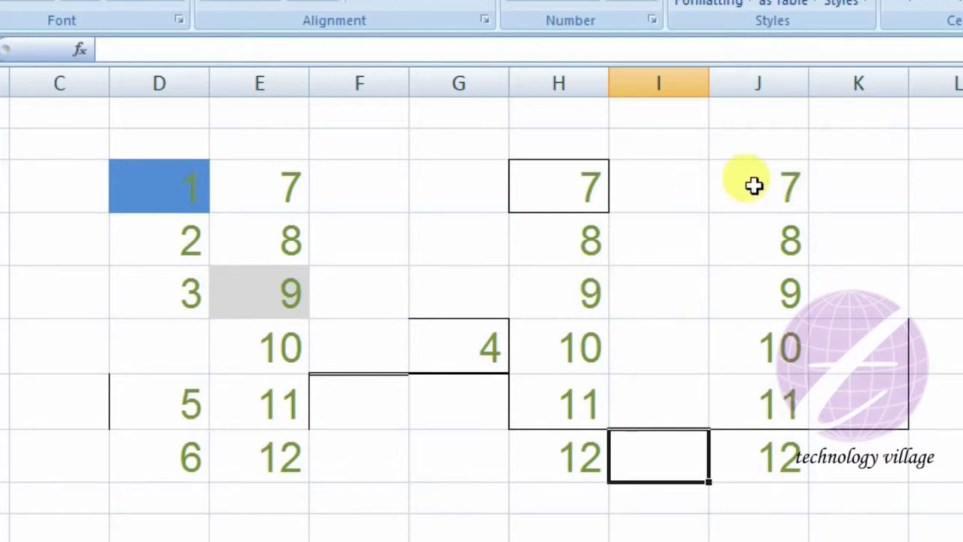
- Add a medium vertical inside border between columns J and K for rows holding 7–9
left_click_drag(753, 188, 858, 267)
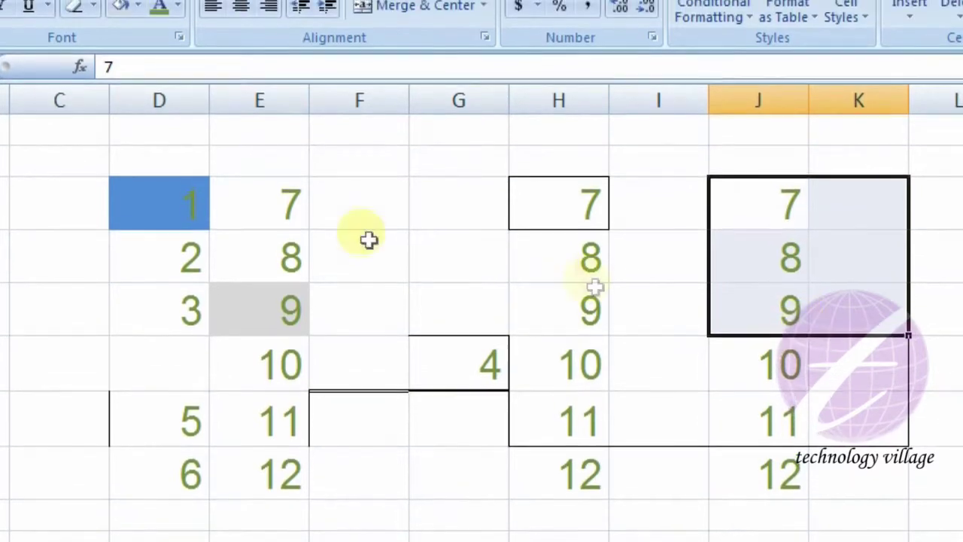
left_click(93, 6)
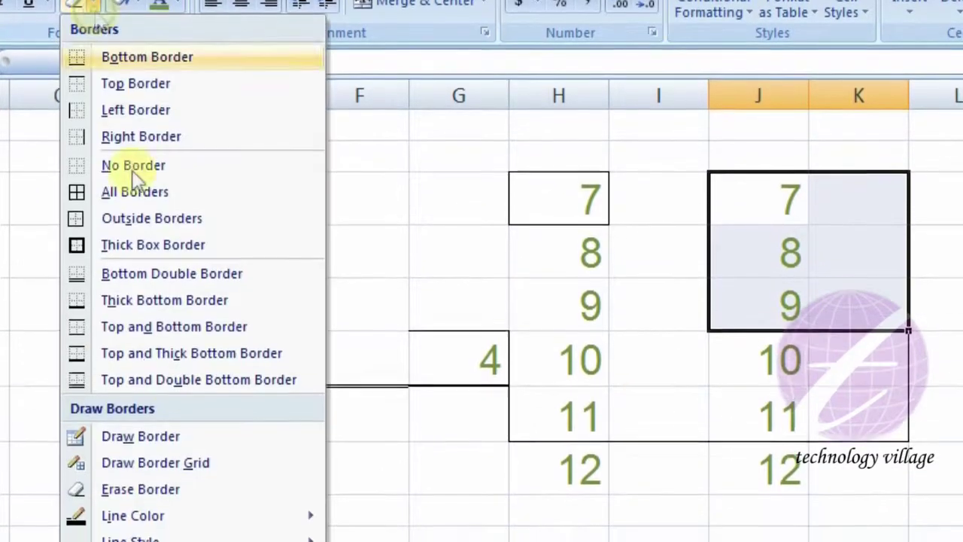
left_click(189, 533)
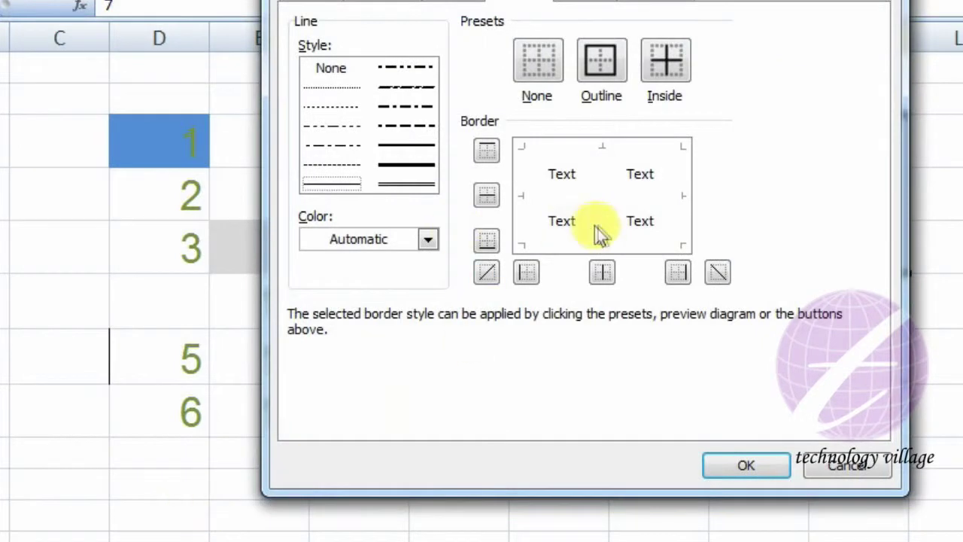
left_click(399, 145)
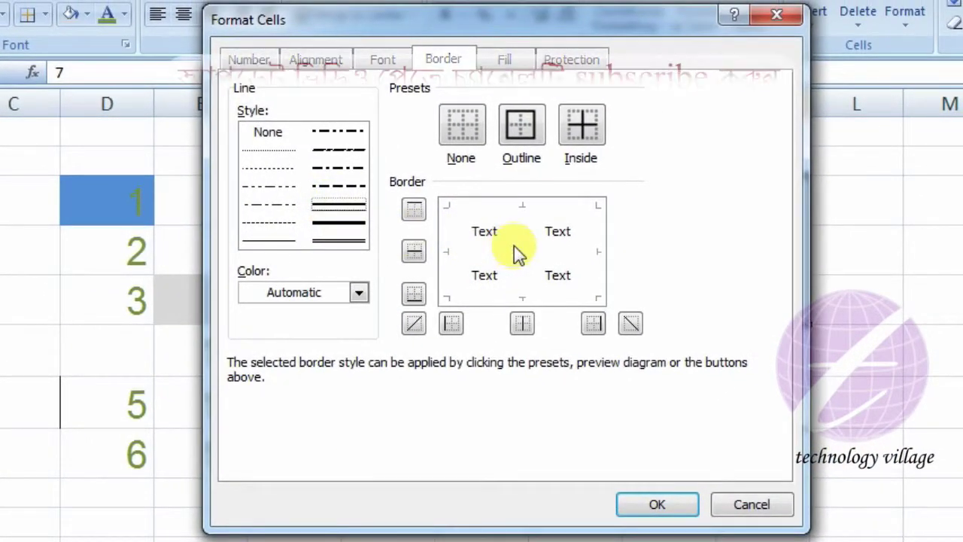
left_click(518, 255)
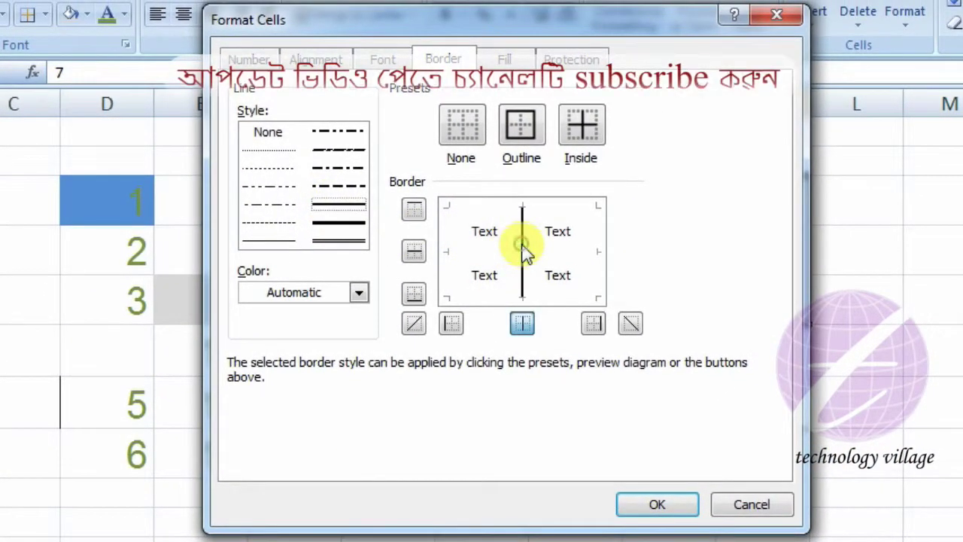
left_click(658, 499)
left_click(494, 398)
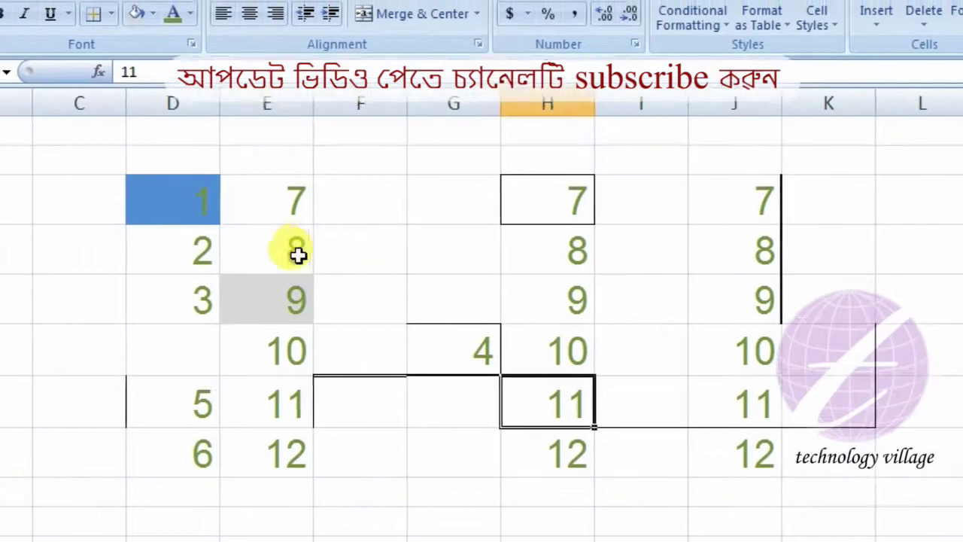
left_click(278, 220)
- Give E's cell holding 8 a red outline and a red rising diagonal border
left_click(156, 22)
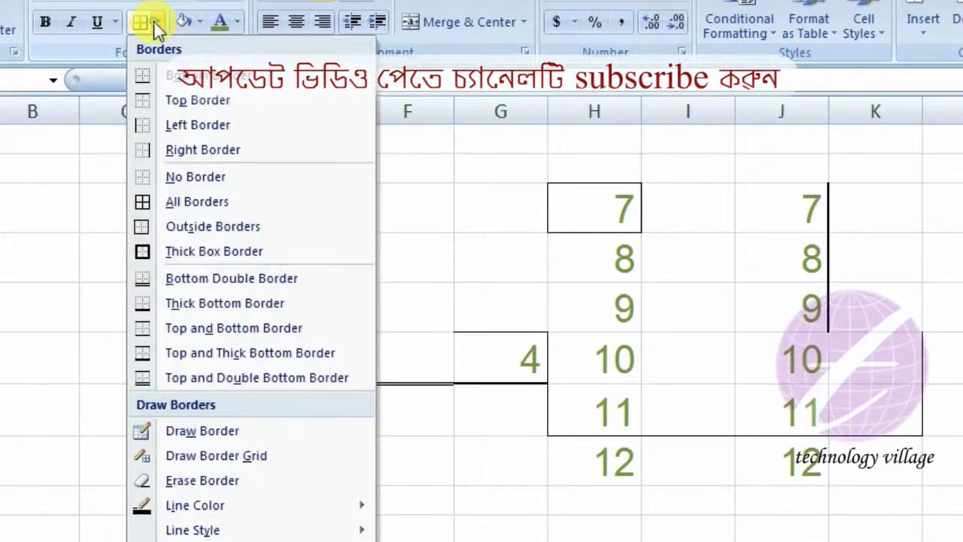
left_click(268, 538)
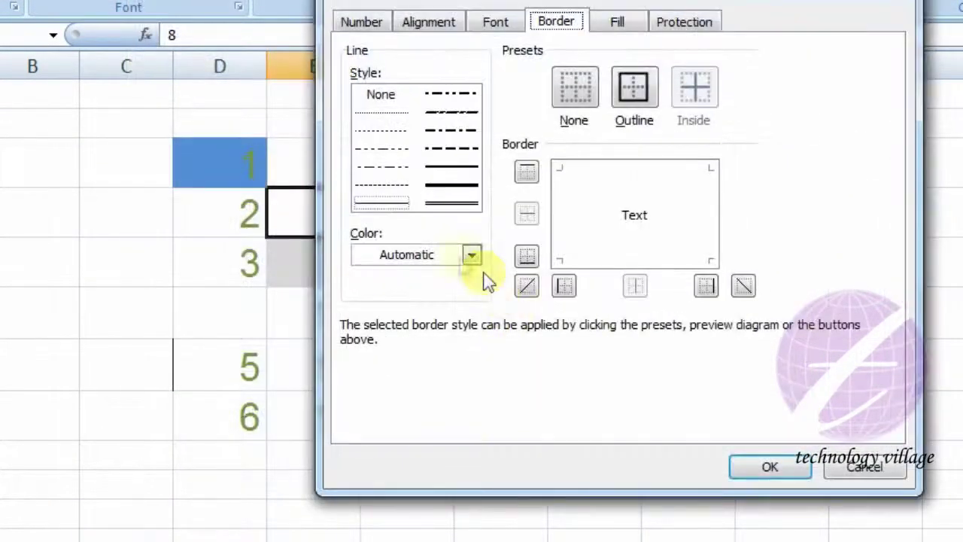
left_click(441, 257)
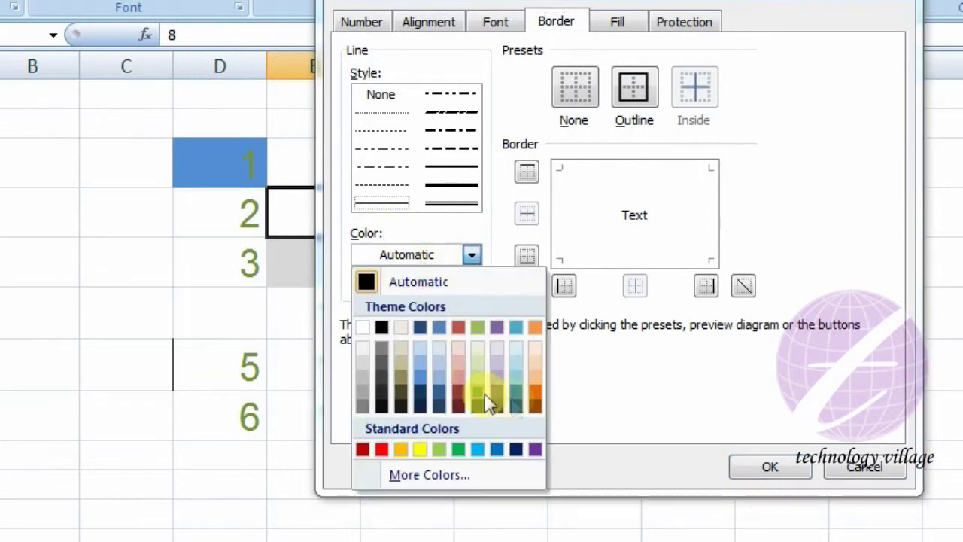
left_click(383, 449)
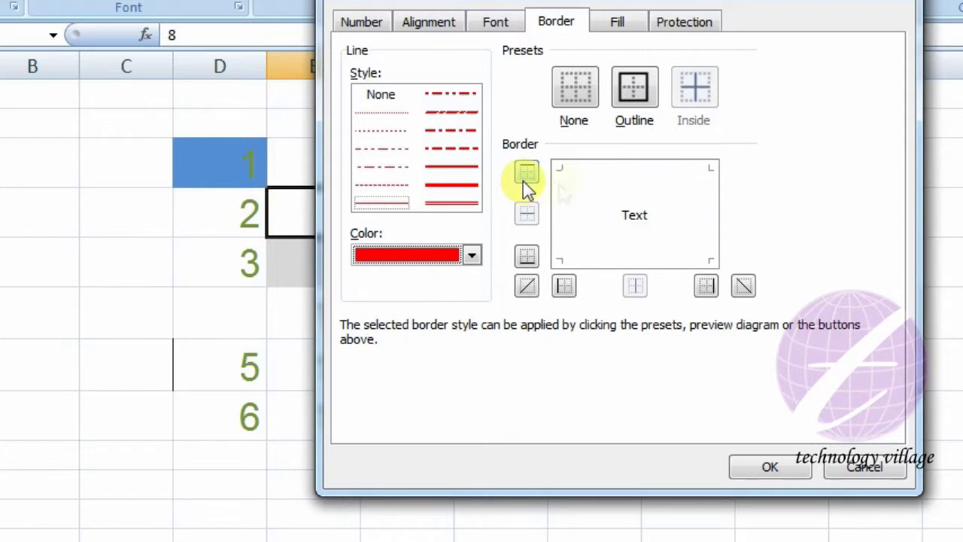
left_click(656, 200)
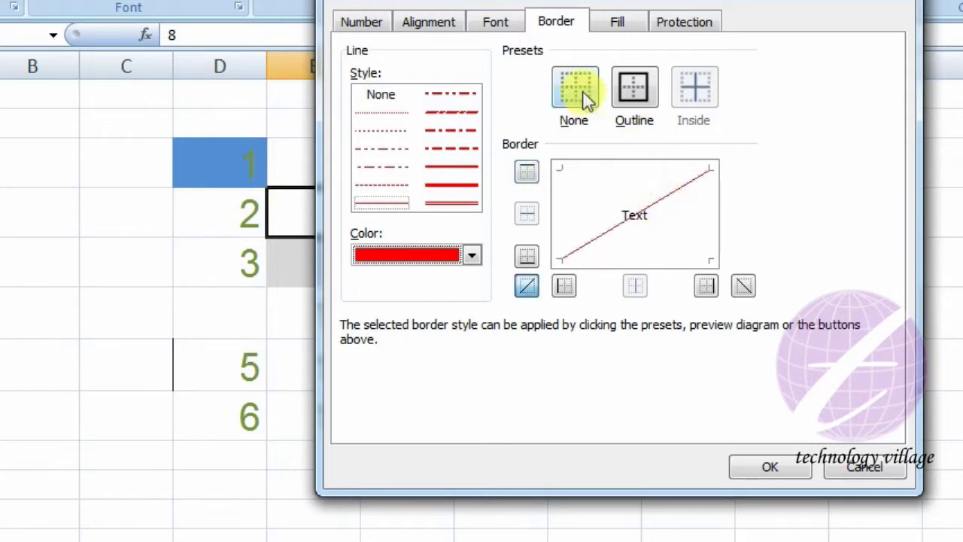
left_click(623, 89)
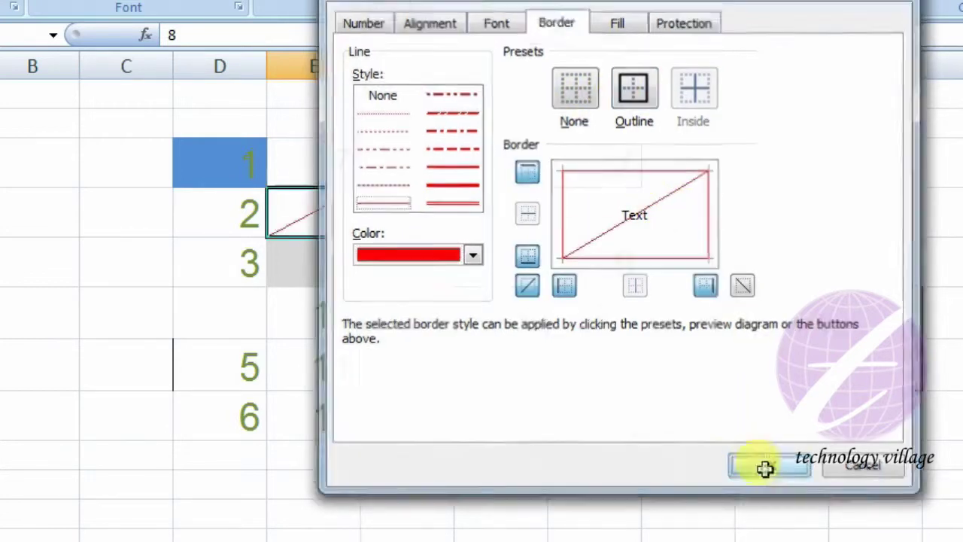
left_click(768, 467)
left_click(441, 204)
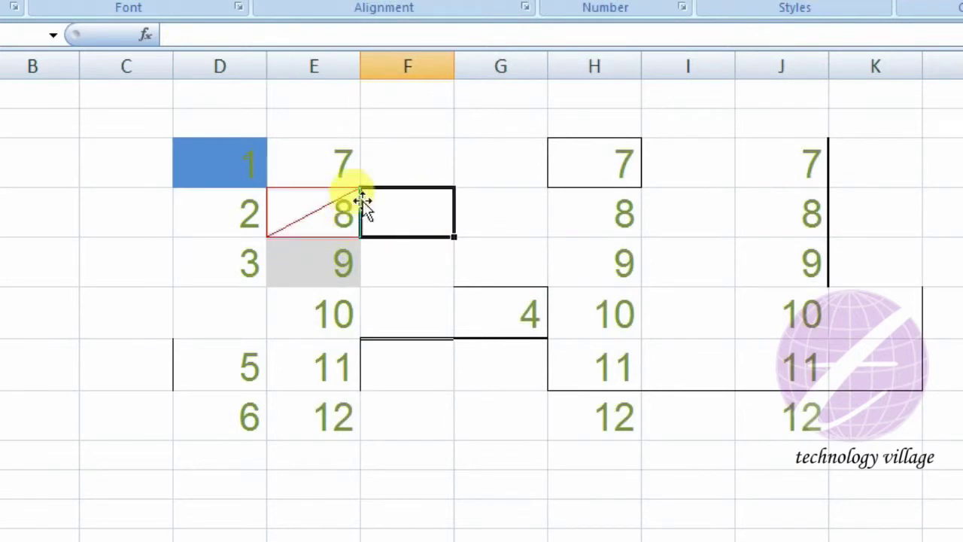